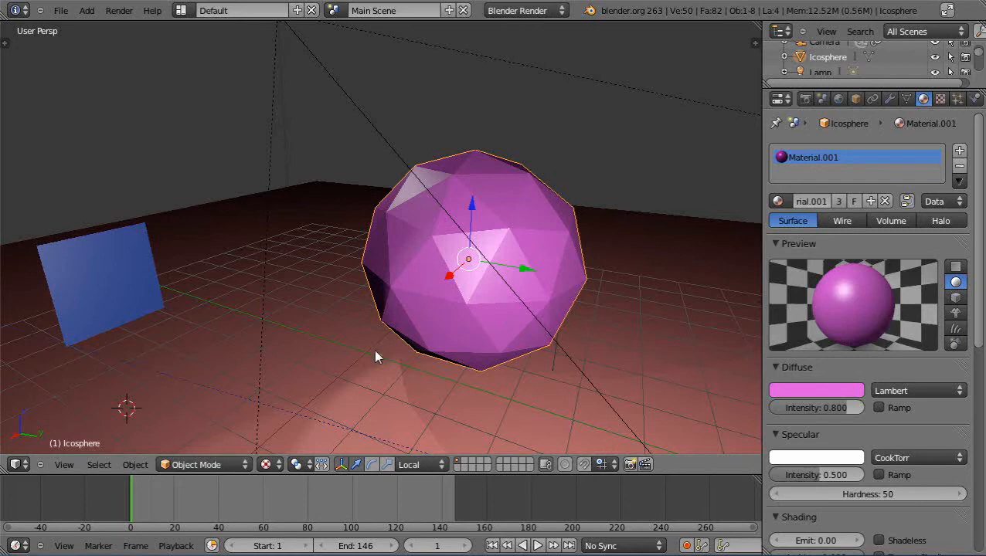
Separate one triangular face on the front of the icosphere into its own object and return to Object Mode.
{"action": "scroll", "coordinate": [375, 356], "scroll_direction": "down", "scroll_amount": 3}
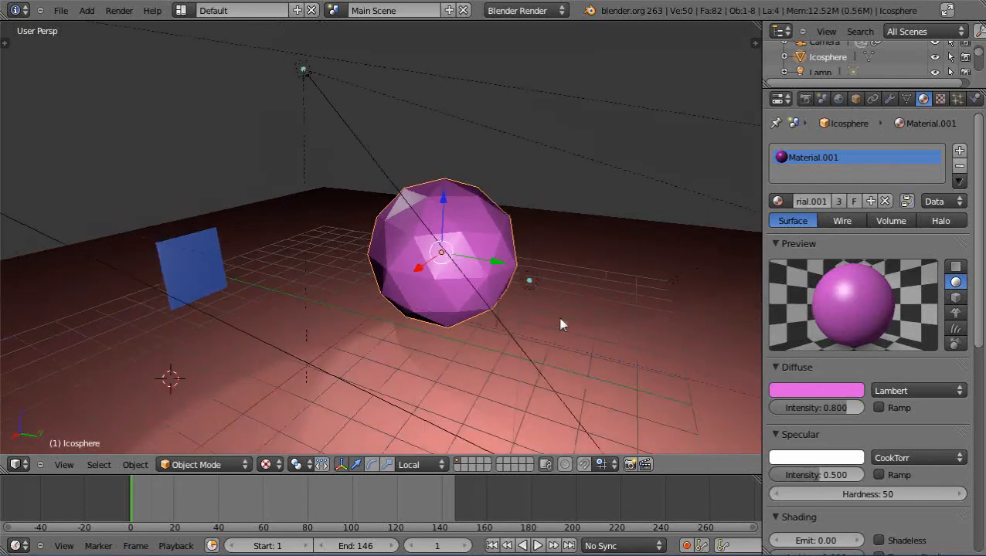
{"action": "scroll", "coordinate": [462, 357], "scroll_direction": "up", "scroll_amount": 2}
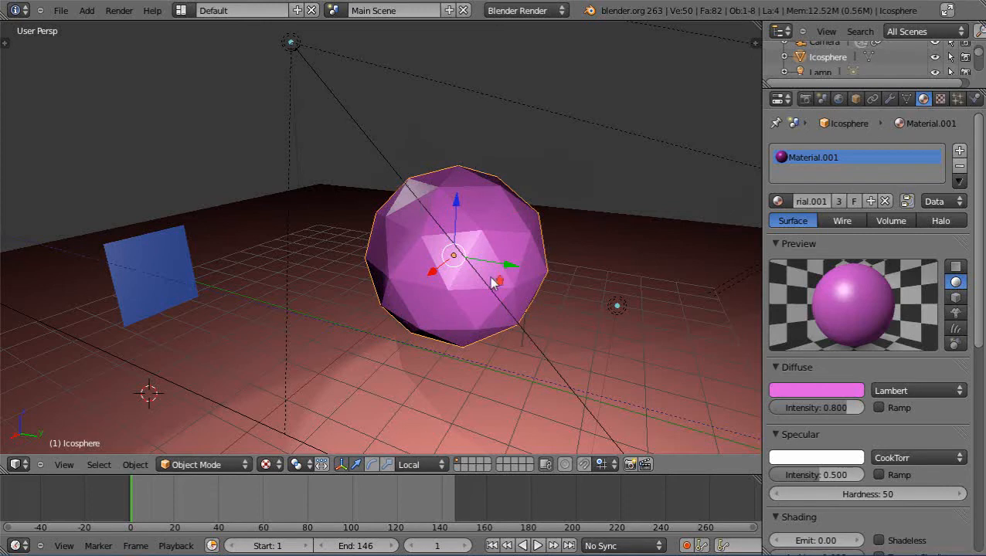
{"action": "scroll", "coordinate": [492, 283], "scroll_direction": "up", "scroll_amount": 1}
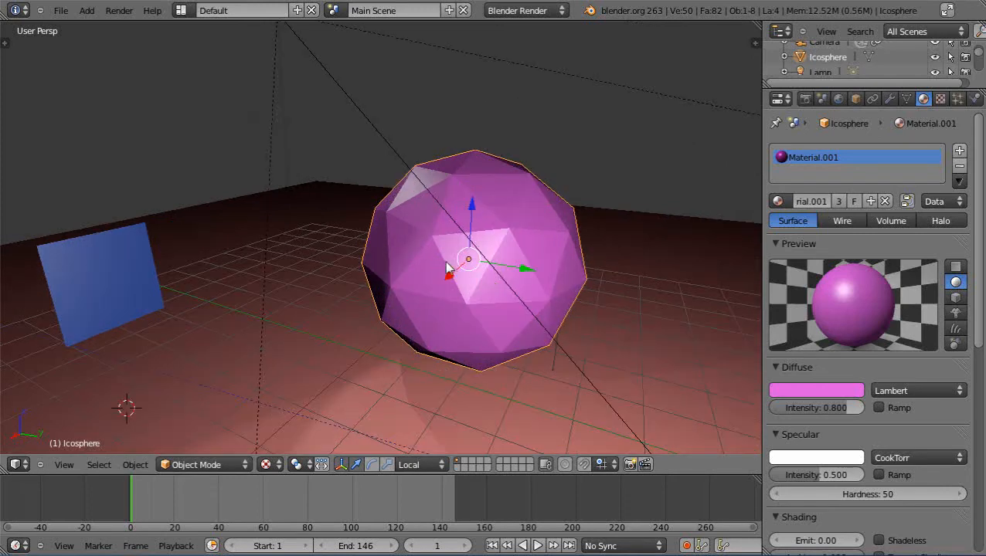
{"action": "key", "text": "Tab"}
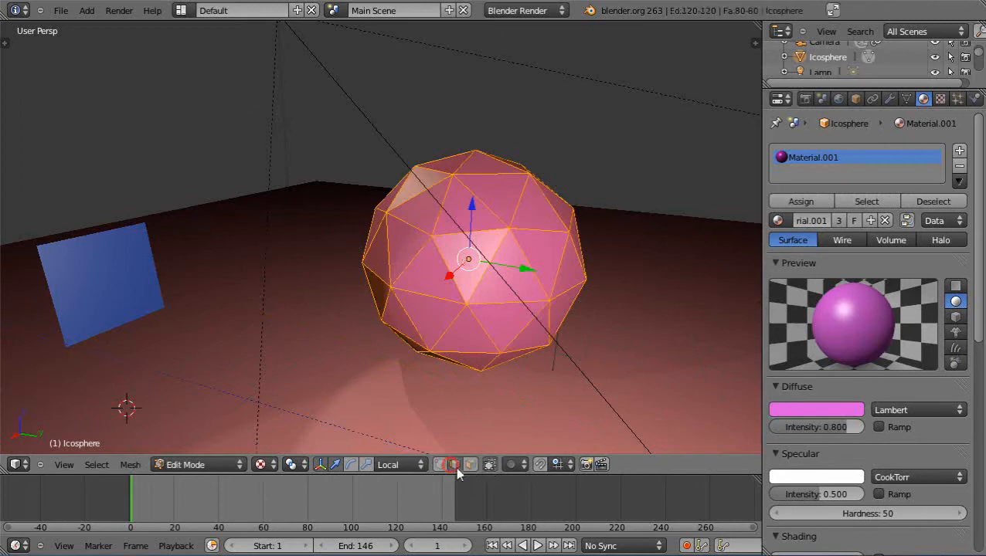
{"action": "right_click", "coordinate": [425, 274]}
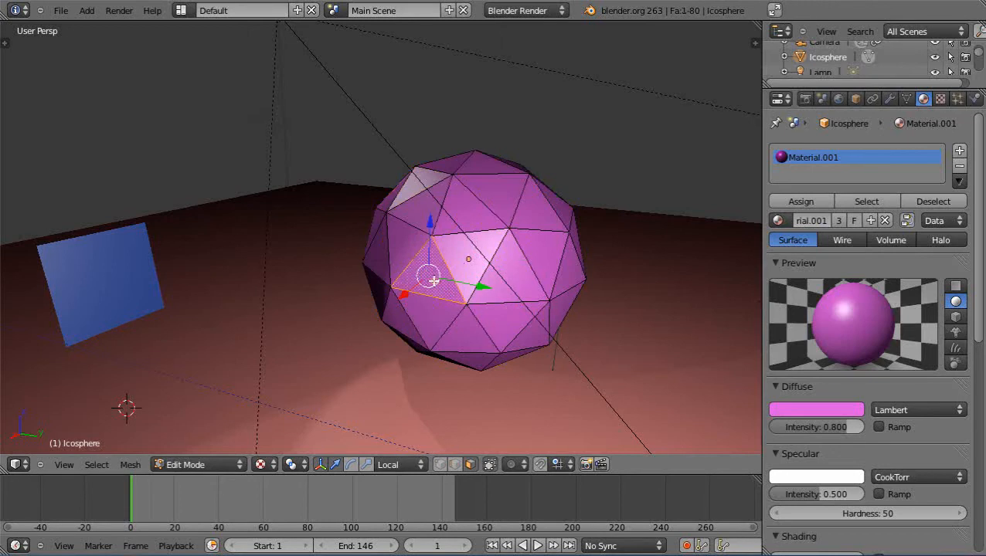
{"action": "key", "text": "p"}
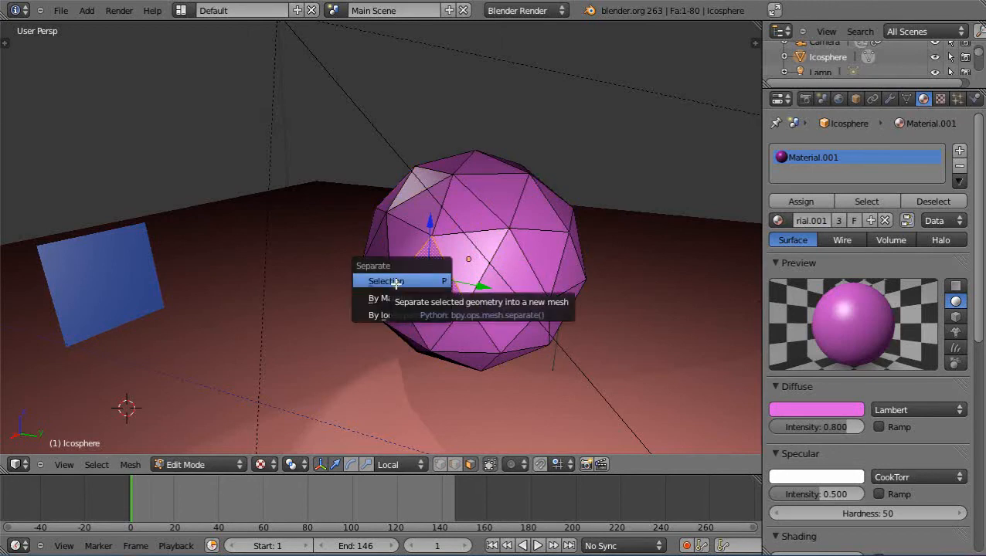
{"action": "left_click", "coordinate": [396, 283]}
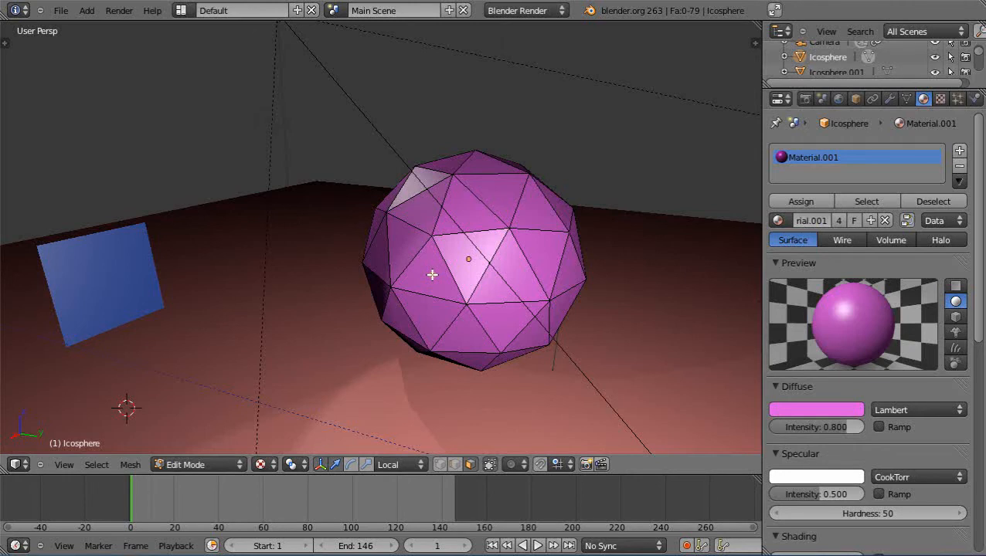
{"action": "key", "text": "Tab"}
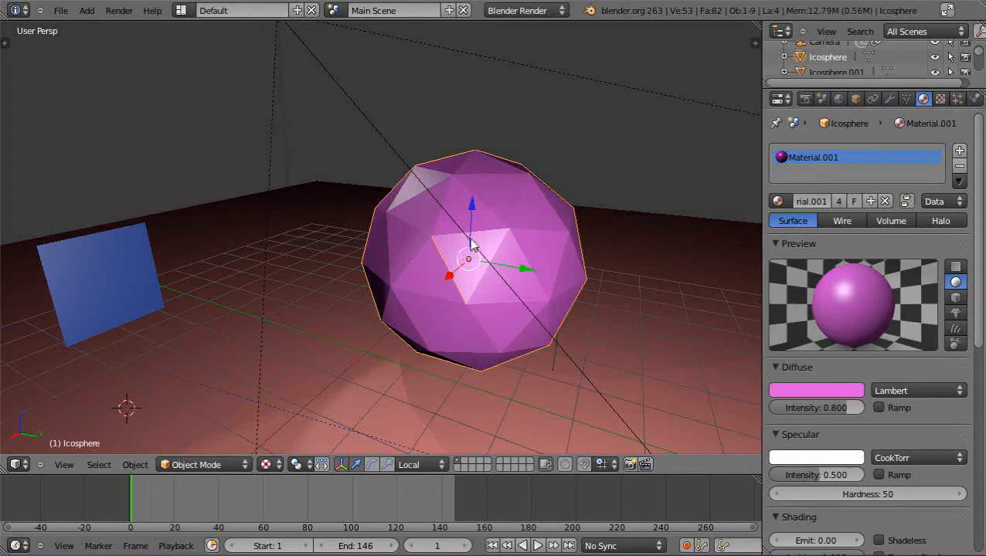
Make the separated triangle single-user with the Object & Data & Materials+Tex option.
{"action": "right_click", "coordinate": [431, 280]}
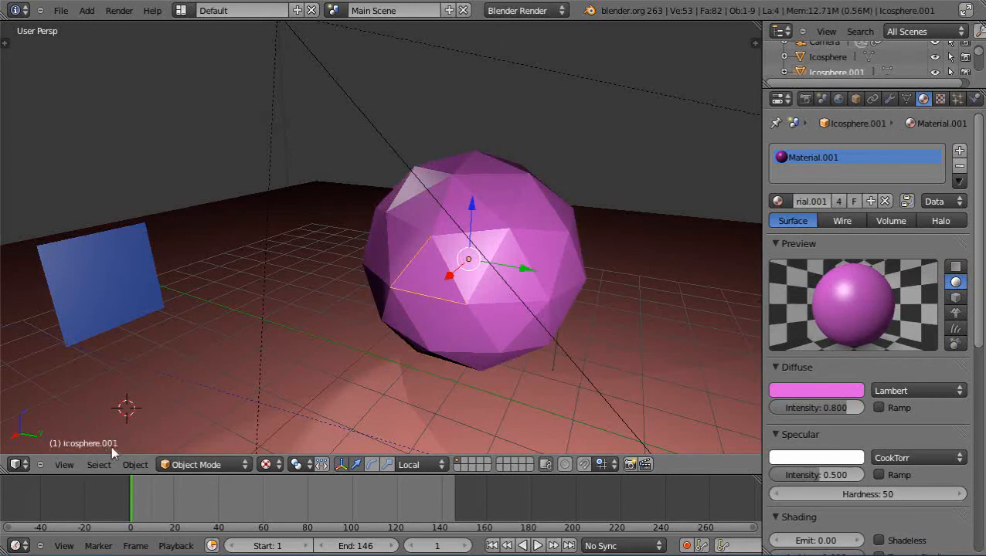
{"action": "right_click", "coordinate": [408, 307]}
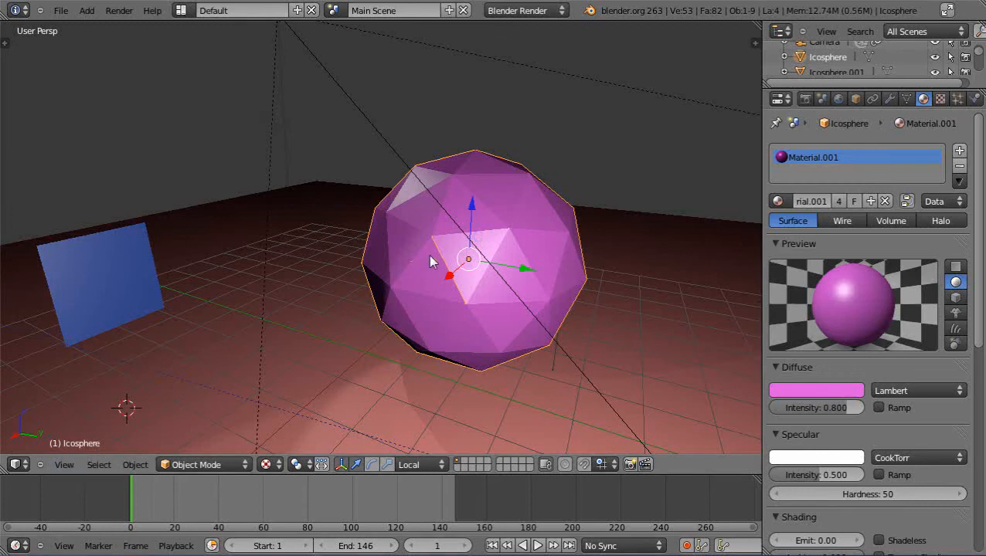
{"action": "right_click", "coordinate": [431, 276]}
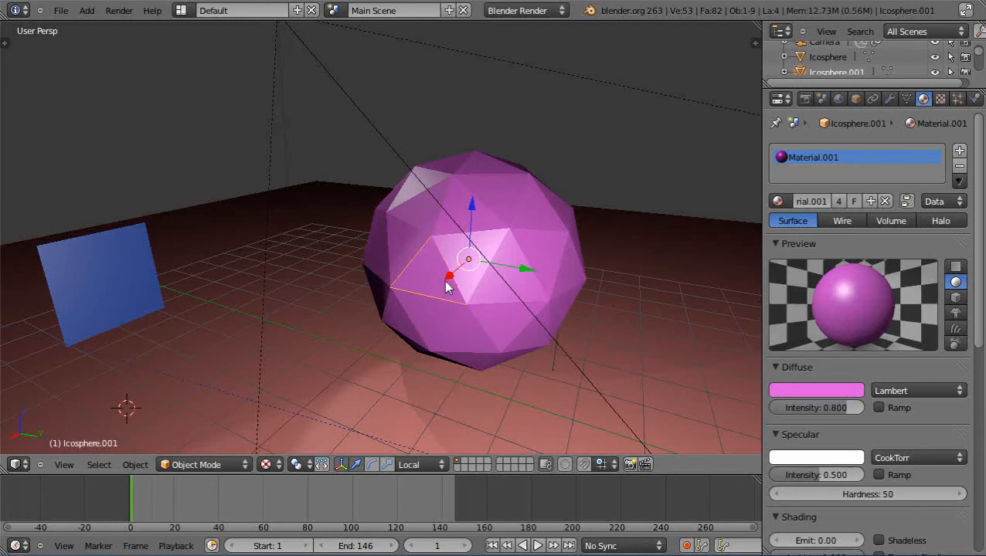
{"action": "left_click_drag", "start_coordinate": [451, 283], "coordinate": [402, 306]}
{"action": "right_click", "coordinate": [404, 308]}
{"action": "key", "text": "u"}
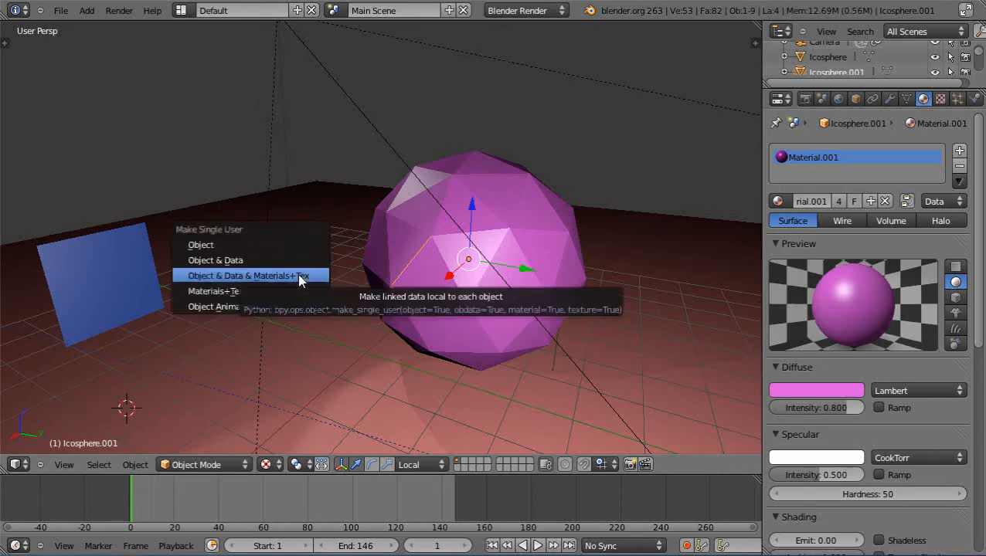
{"action": "left_click", "coordinate": [226, 279]}
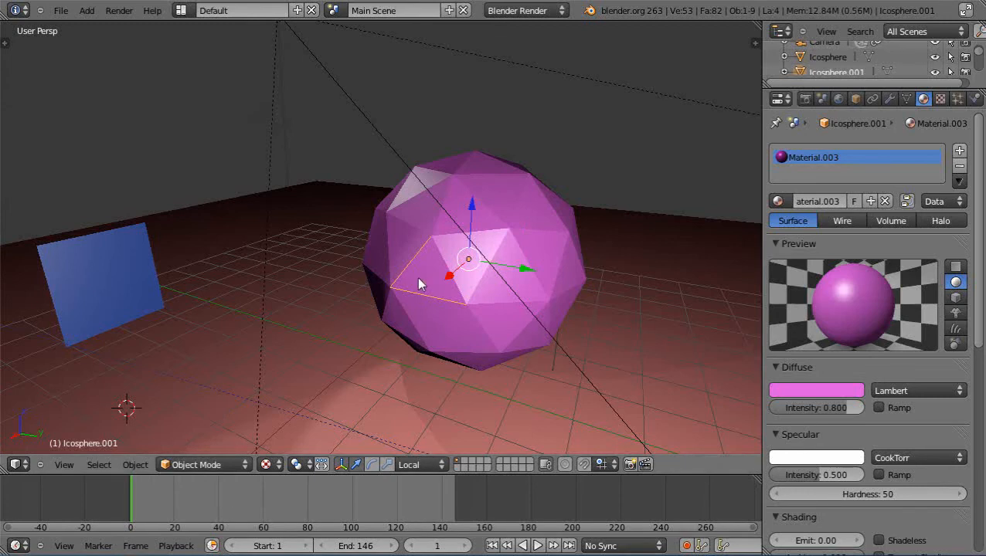
{"action": "left_click", "coordinate": [135, 465]}
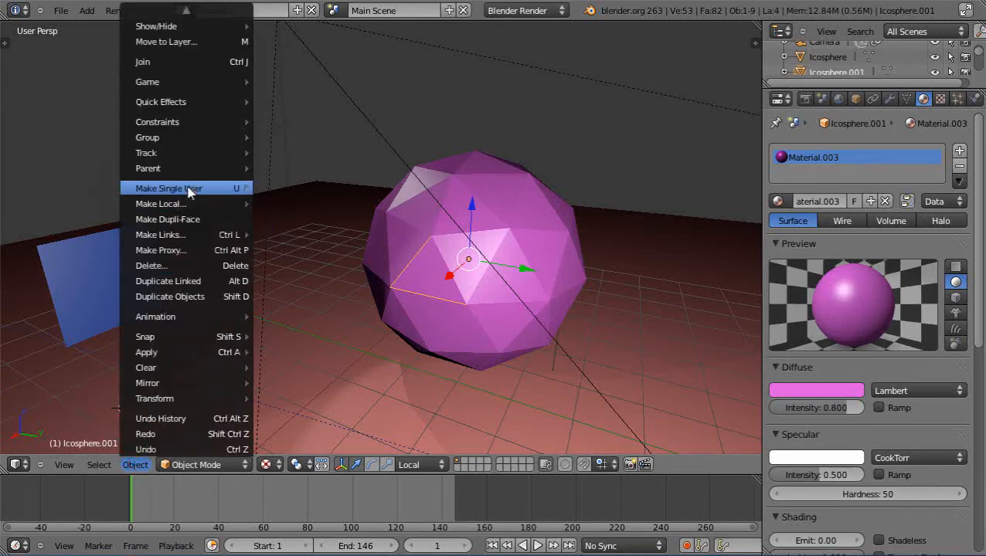
{"action": "mouse_move", "coordinate": [176, 189]}
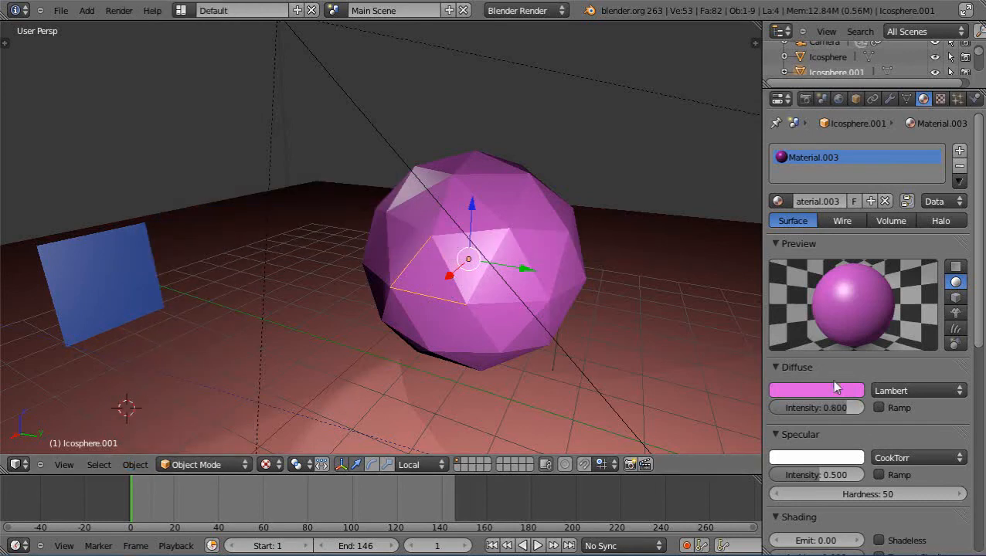
Create a new copy of the separated triangle's material and name it triangle2.
{"action": "left_click", "coordinate": [871, 202]}
{"action": "left_click", "coordinate": [825, 202]}
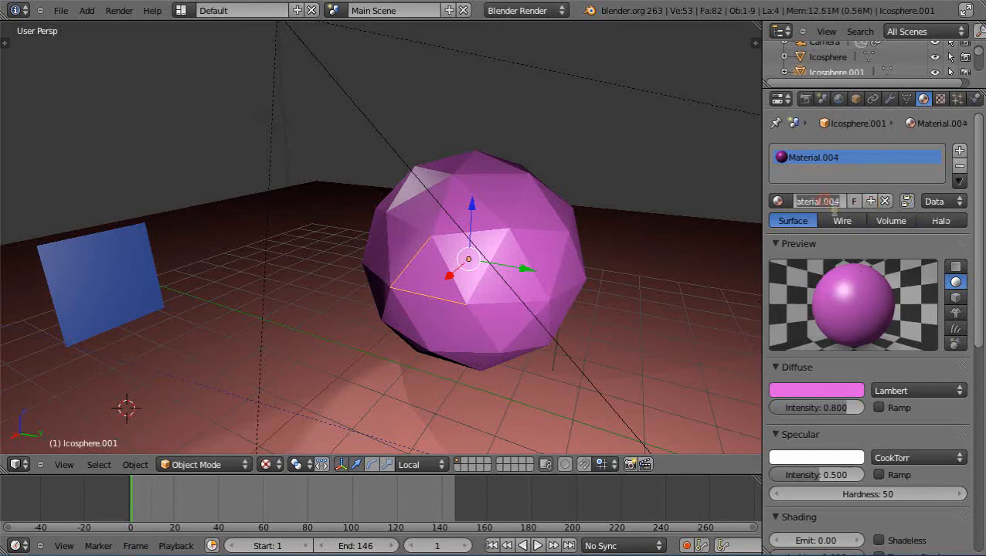
{"action": "type", "text": "triangle2"}
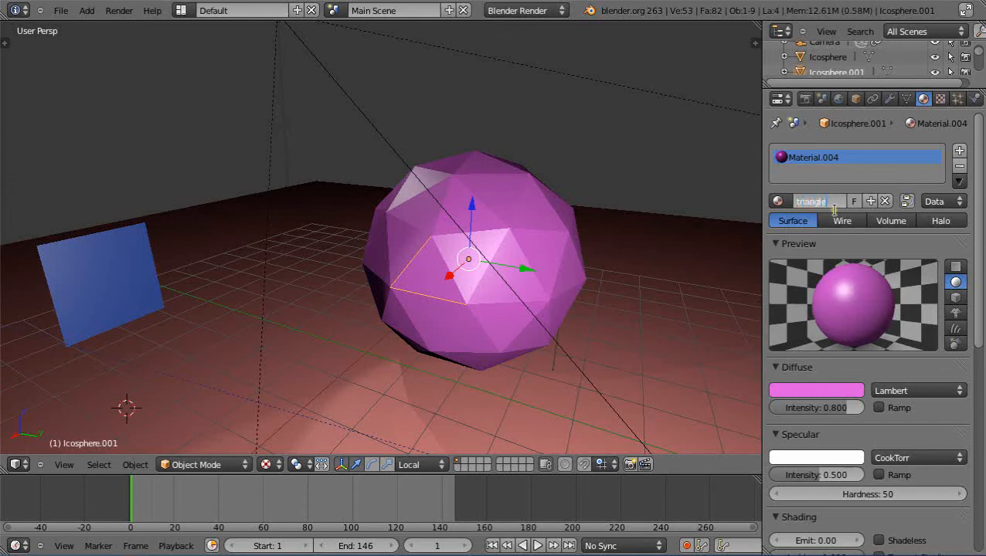
{"action": "key", "text": "Return"}
Change the diffuse colour of the triangle2 material to blue.
{"action": "left_click", "coordinate": [810, 390]}
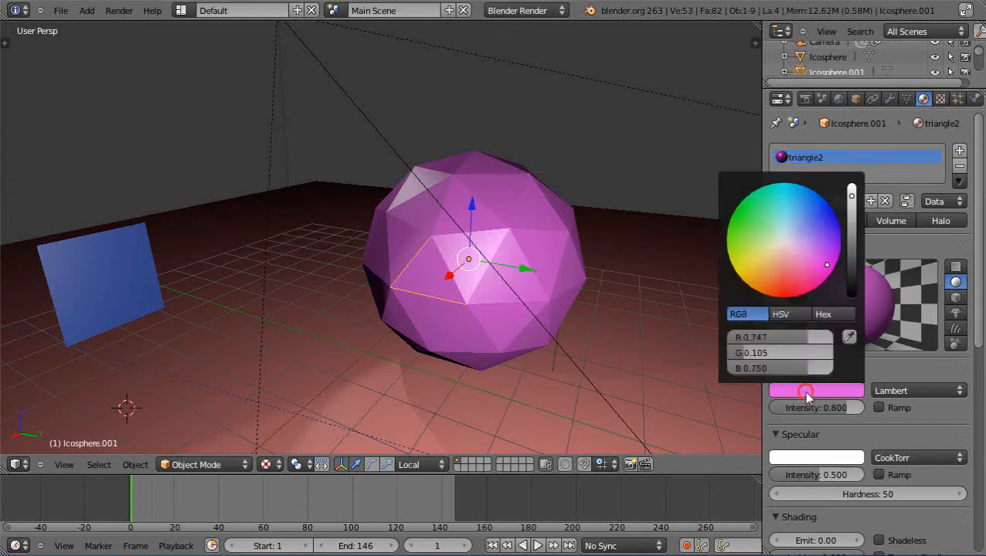
{"action": "left_click_drag", "start_coordinate": [832, 233], "coordinate": [817, 203]}
{"action": "left_click", "coordinate": [690, 364]}
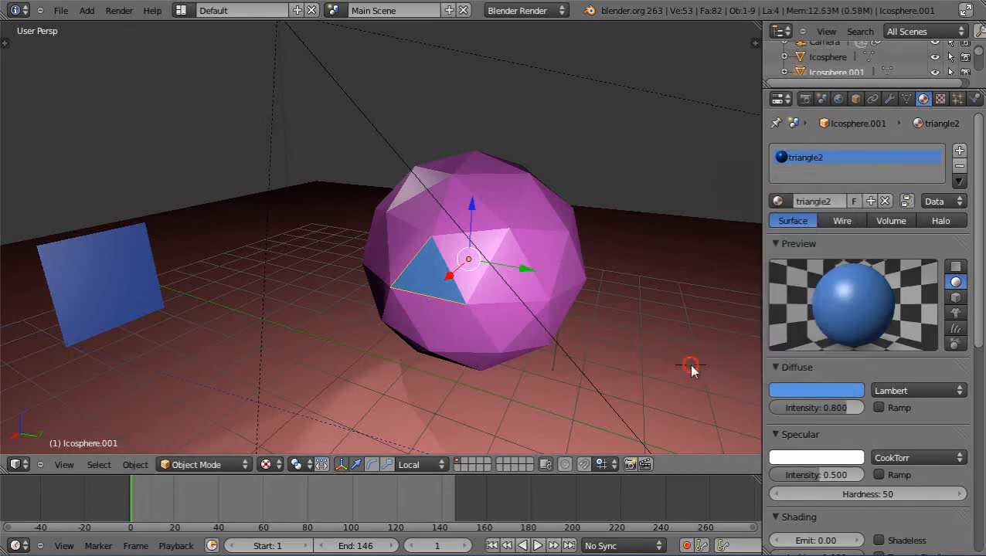
Enable Z Transparency on the triangle2 material and lower its alpha to 0.317.
{"action": "left_click_drag", "start_coordinate": [978, 155], "coordinate": [978, 331]}
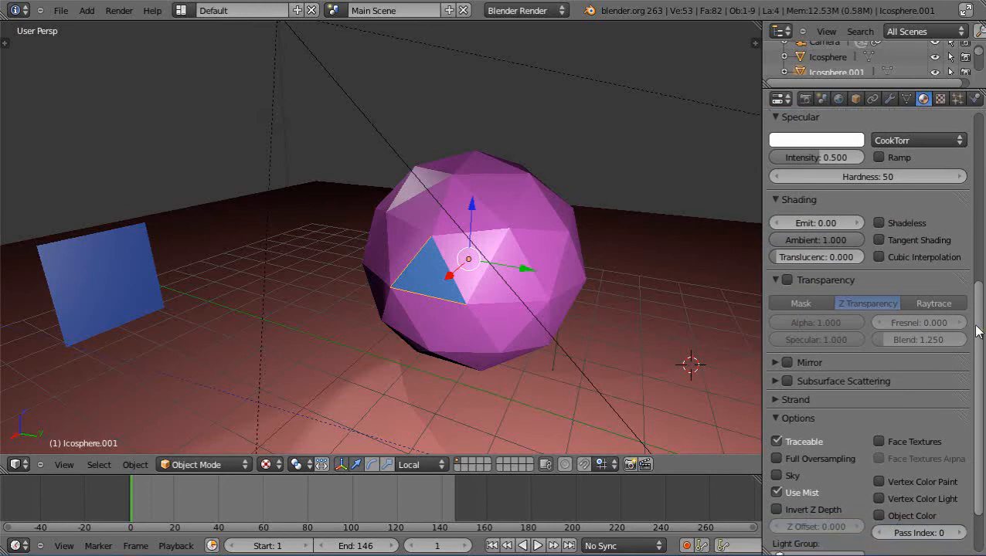
{"action": "left_click", "coordinate": [787, 280]}
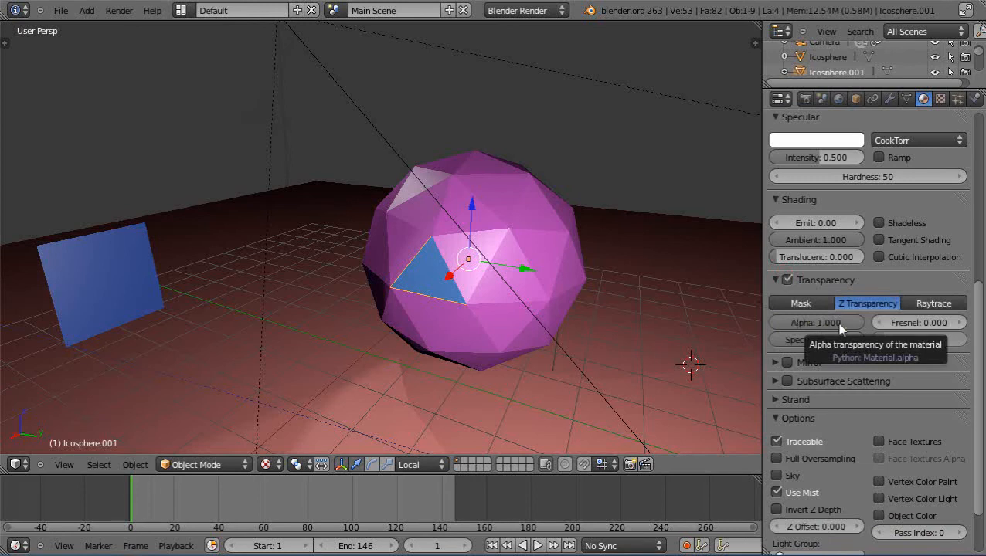
{"action": "left_click_drag", "start_coordinate": [833, 322], "coordinate": [773, 322]}
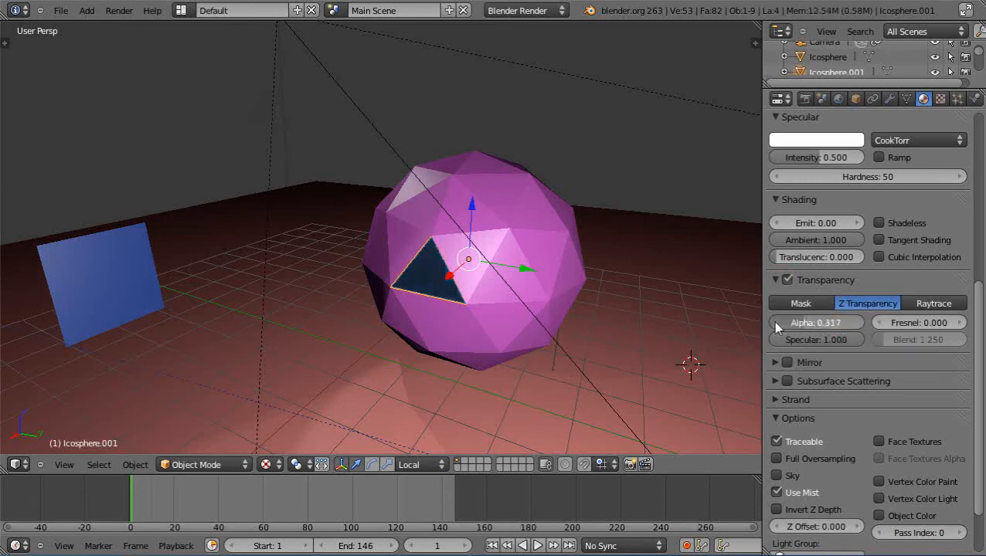
Examine the icosphere's interior through the transparent triangle from several angles and distances.
{"action": "middle_click_drag", "start_coordinate": [504, 355], "coordinate": [518, 412]}
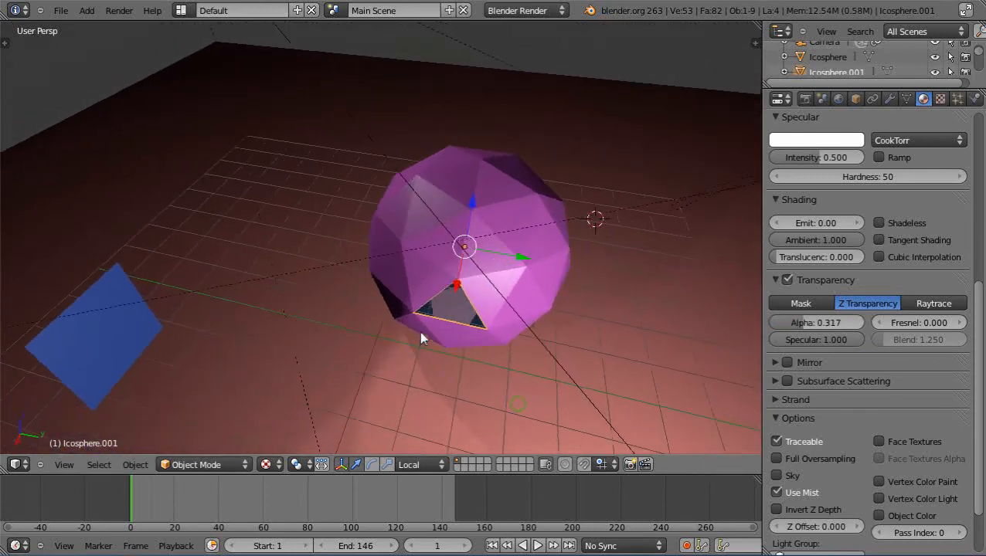
{"action": "scroll", "coordinate": [421, 338], "scroll_direction": "up", "scroll_amount": 3}
{"action": "scroll", "coordinate": [473, 281], "scroll_direction": "up", "scroll_amount": 5}
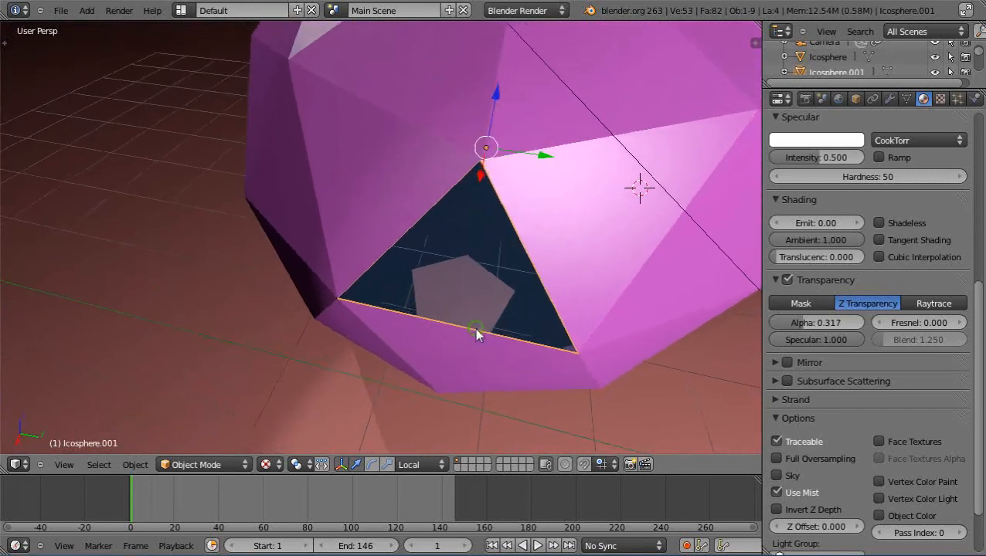
{"action": "scroll", "coordinate": [475, 328], "scroll_direction": "up", "scroll_amount": 3}
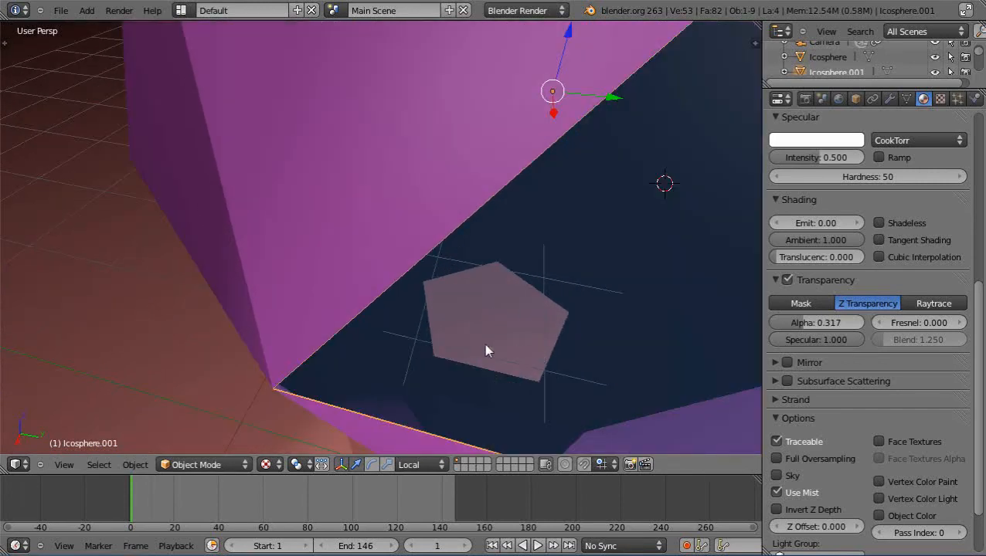
{"action": "middle_click_drag", "start_coordinate": [486, 347], "coordinate": [474, 296]}
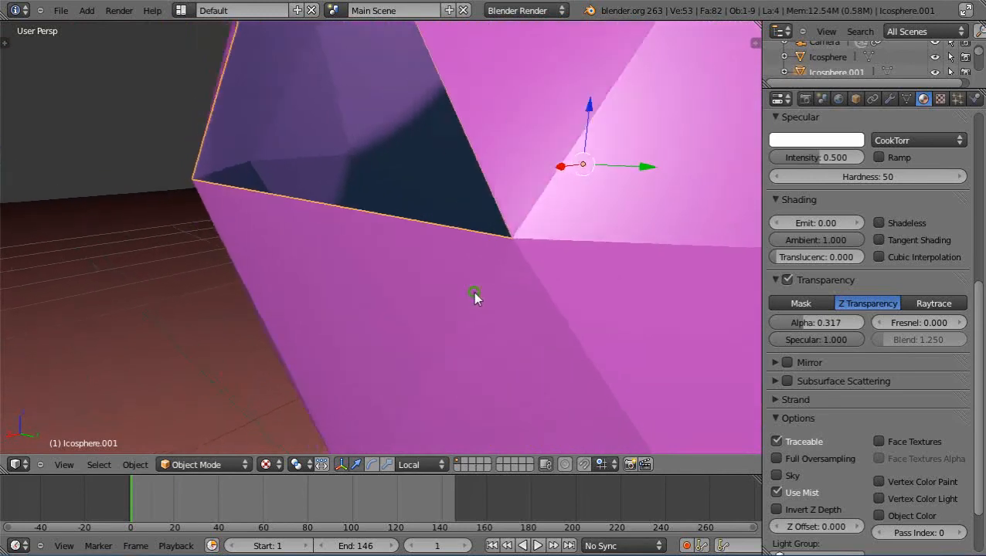
{"action": "scroll", "coordinate": [473, 292], "scroll_direction": "up", "scroll_amount": 3}
{"action": "scroll", "coordinate": [439, 235], "scroll_direction": "down", "scroll_amount": 3}
{"action": "scroll", "coordinate": [367, 170], "scroll_direction": "down", "scroll_amount": 3}
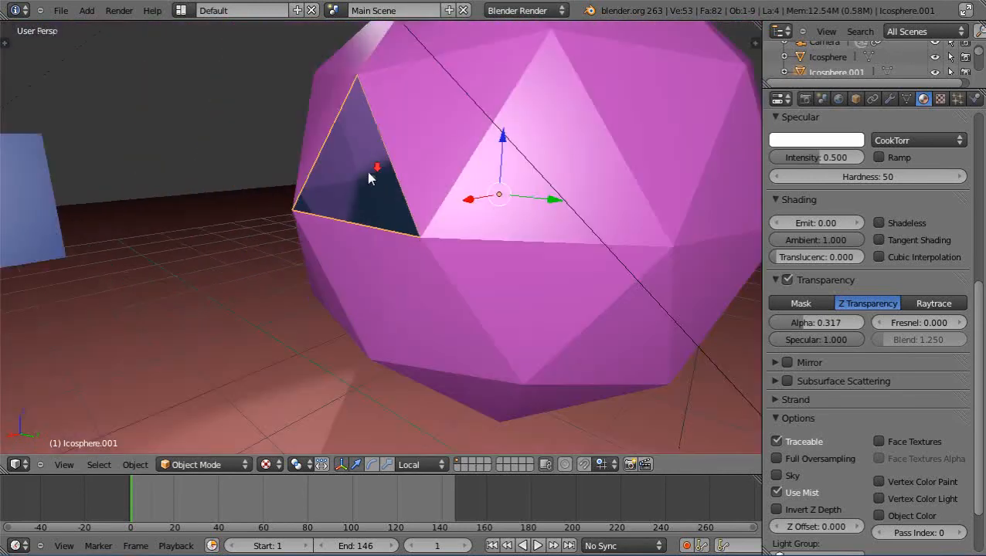
{"action": "scroll", "coordinate": [367, 171], "scroll_direction": "down", "scroll_amount": 2}
{"action": "middle_click_drag", "start_coordinate": [367, 190], "coordinate": [452, 202]}
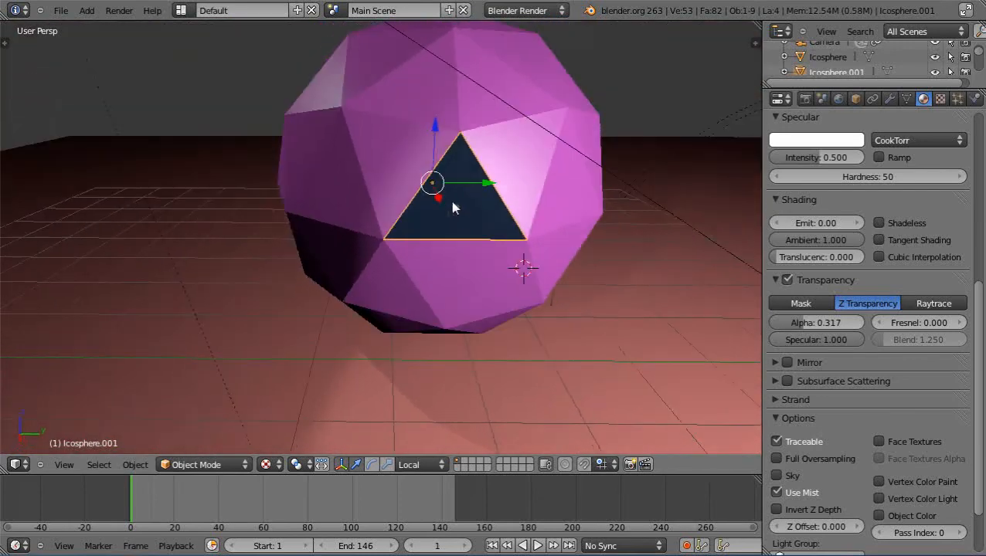
{"action": "scroll", "coordinate": [543, 227], "scroll_direction": "up", "scroll_amount": 5}
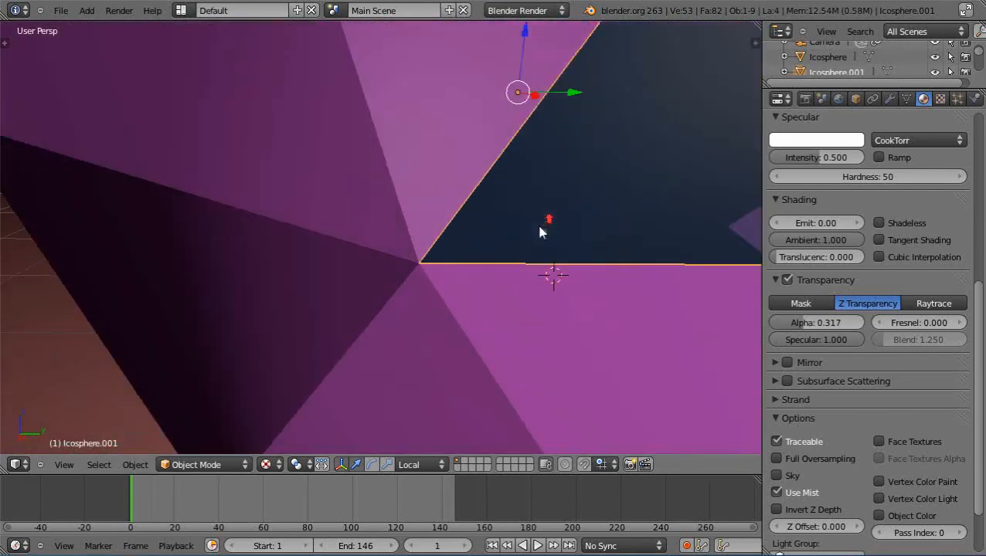
{"action": "scroll", "coordinate": [605, 232], "scroll_direction": "down", "scroll_amount": 5}
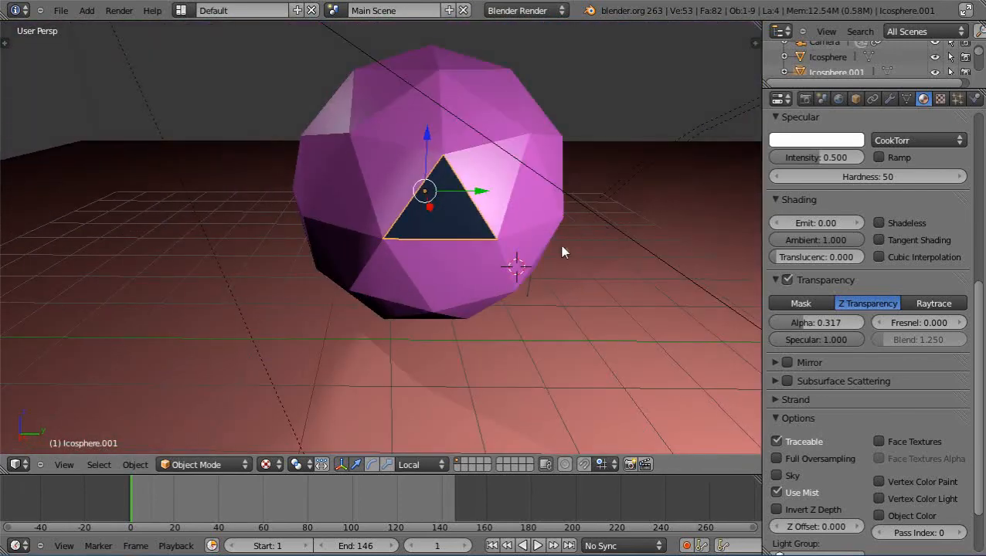
{"action": "middle_click_drag", "start_coordinate": [561, 248], "coordinate": [573, 298]}
{"action": "scroll", "coordinate": [492, 263], "scroll_direction": "up", "scroll_amount": 2}
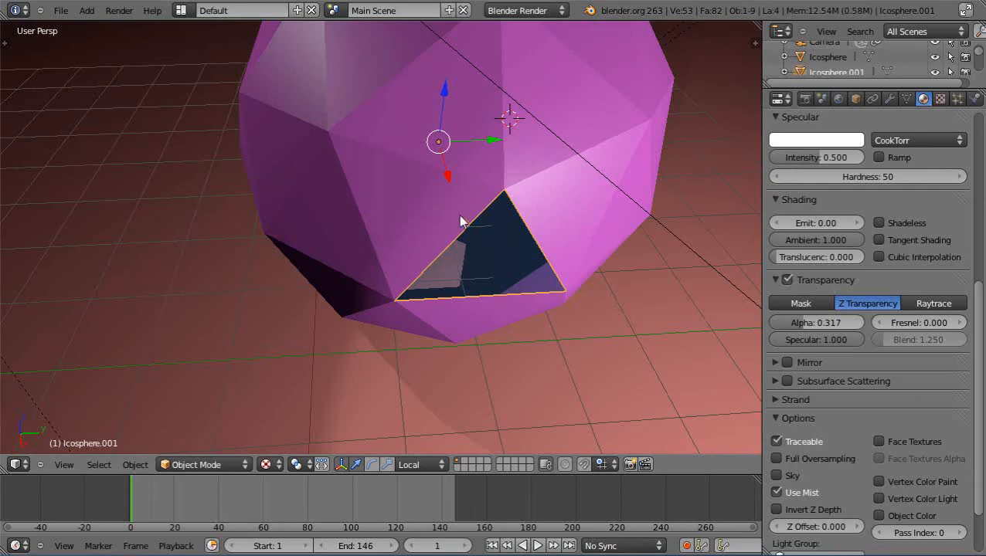
{"action": "scroll", "coordinate": [410, 210], "scroll_direction": "down", "scroll_amount": 5}
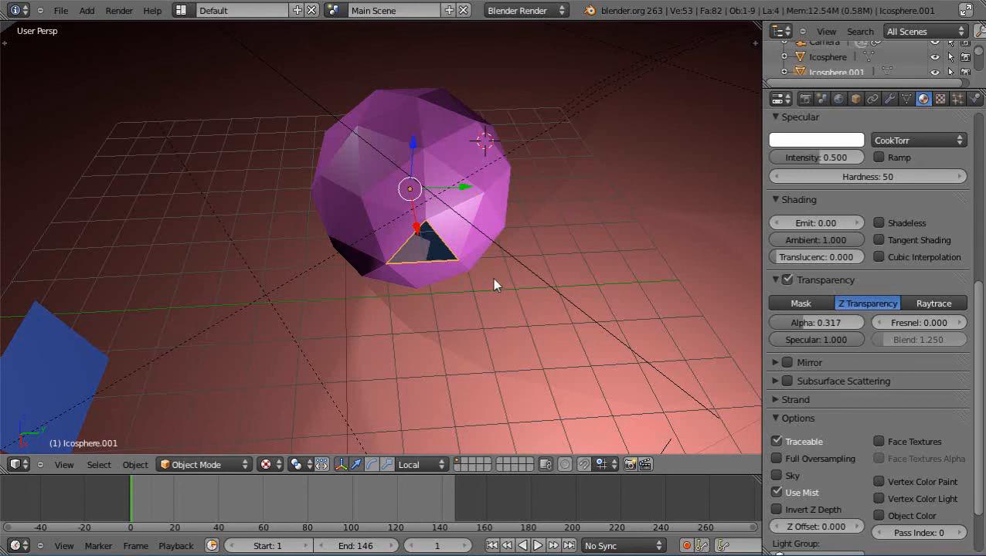
{"action": "mouse_move", "coordinate": [465, 275]}
{"action": "middle_mouse_down"}
{"action": "mouse_move", "coordinate": [385, 280]}
{"action": "mouse_move", "coordinate": [378, 271]}
{"action": "mouse_move", "coordinate": [473, 269]}
{"action": "middle_mouse_up"}
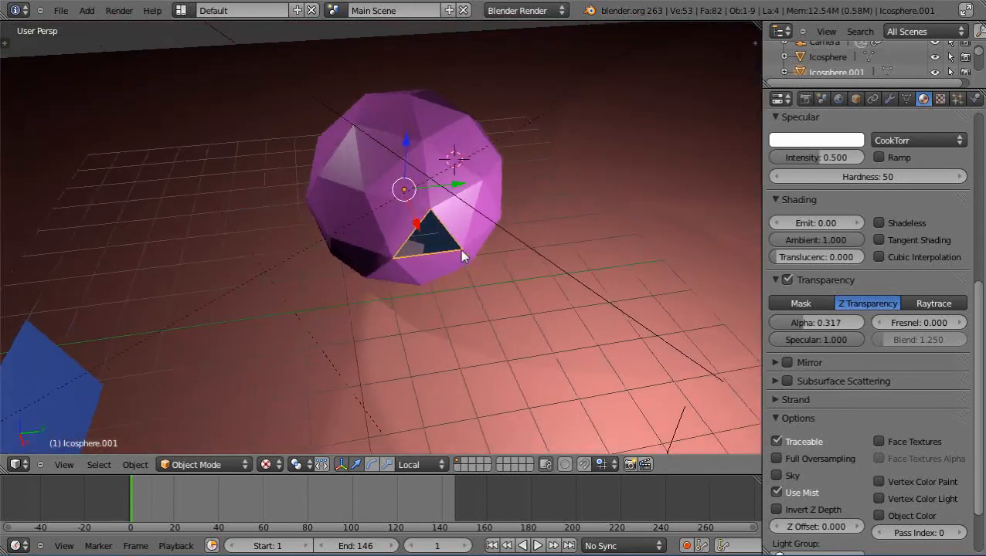
{"action": "scroll", "coordinate": [480, 188], "scroll_direction": "up", "scroll_amount": 4}
{"action": "scroll", "coordinate": [470, 272], "scroll_direction": "down", "scroll_amount": 3}
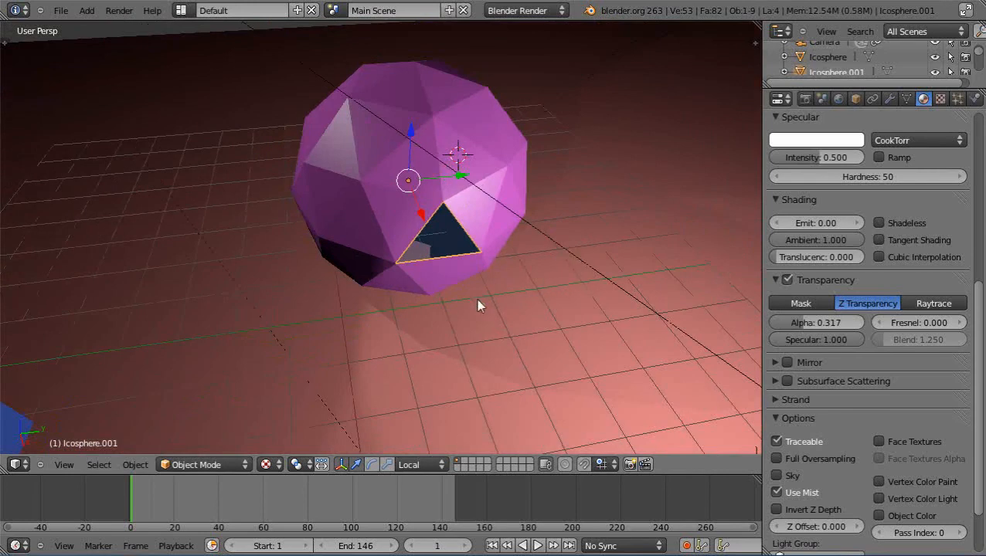
{"action": "middle_click_drag", "start_coordinate": [476, 299], "coordinate": [455, 269]}
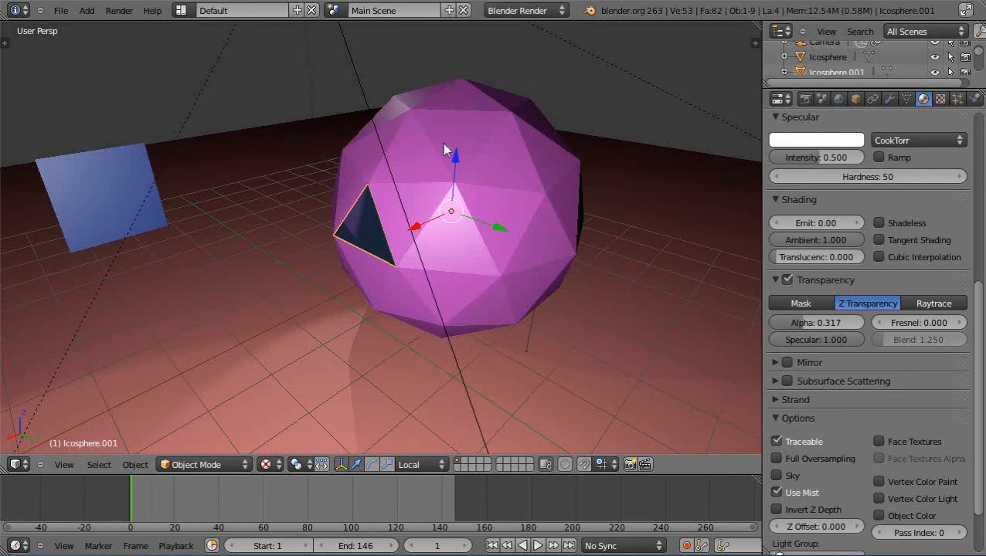
Select the separated triangle together with the icosphere and join them into a single object.
{"action": "scroll", "coordinate": [488, 238], "scroll_direction": "up", "scroll_amount": 4}
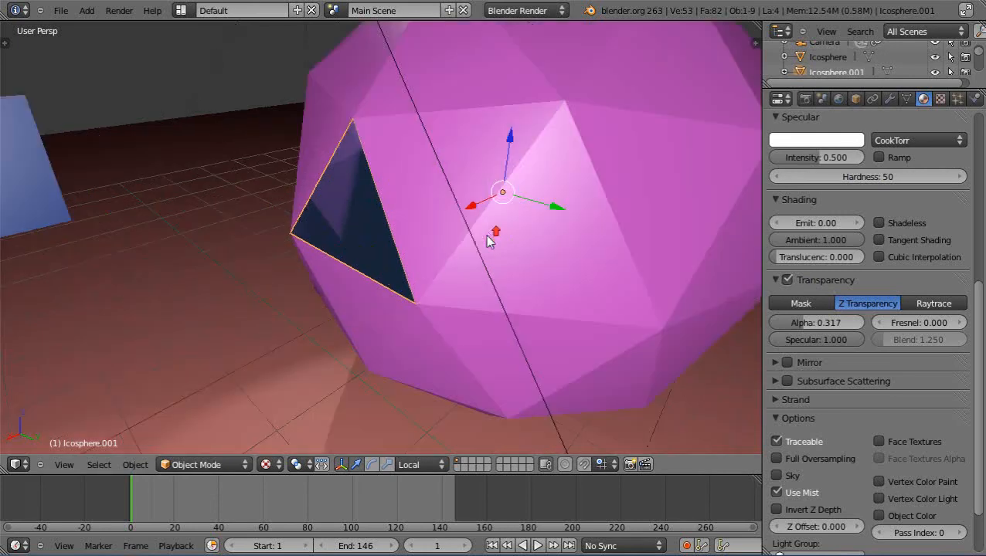
{"action": "scroll", "coordinate": [489, 238], "scroll_direction": "down", "scroll_amount": 3}
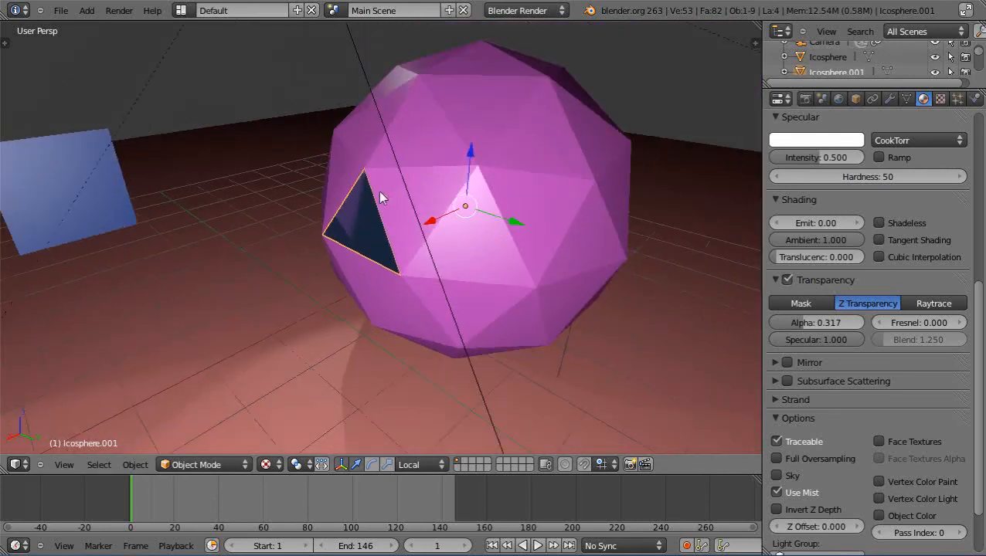
{"action": "right_click", "coordinate": [359, 217]}
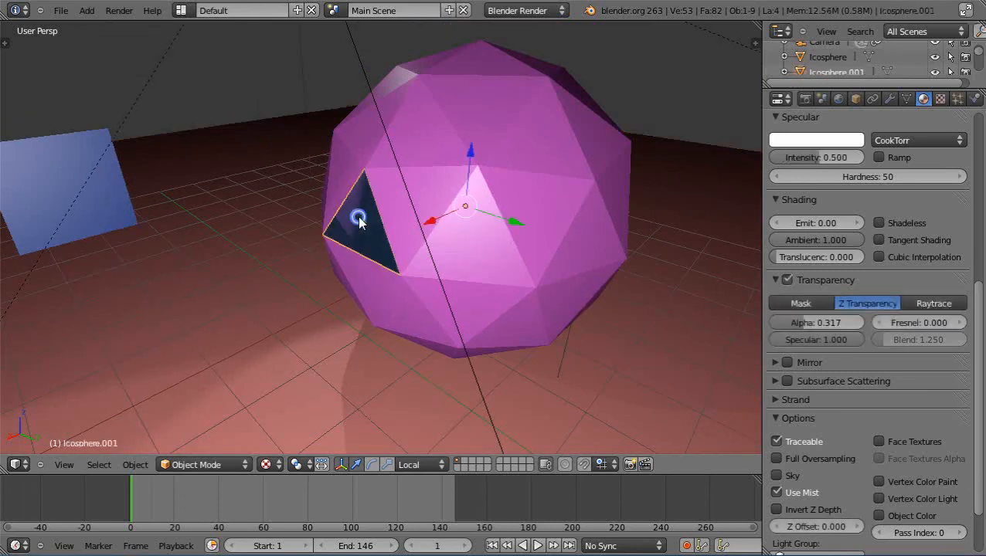
{"action": "right_click", "coordinate": [423, 159]}
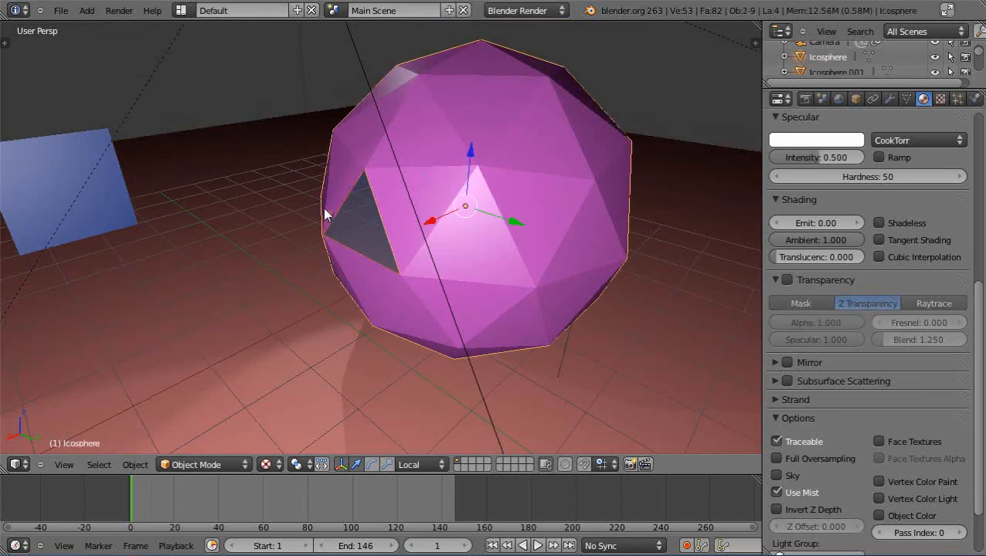
{"action": "left_click", "coordinate": [135, 465]}
{"action": "mouse_move", "coordinate": [157, 29]}
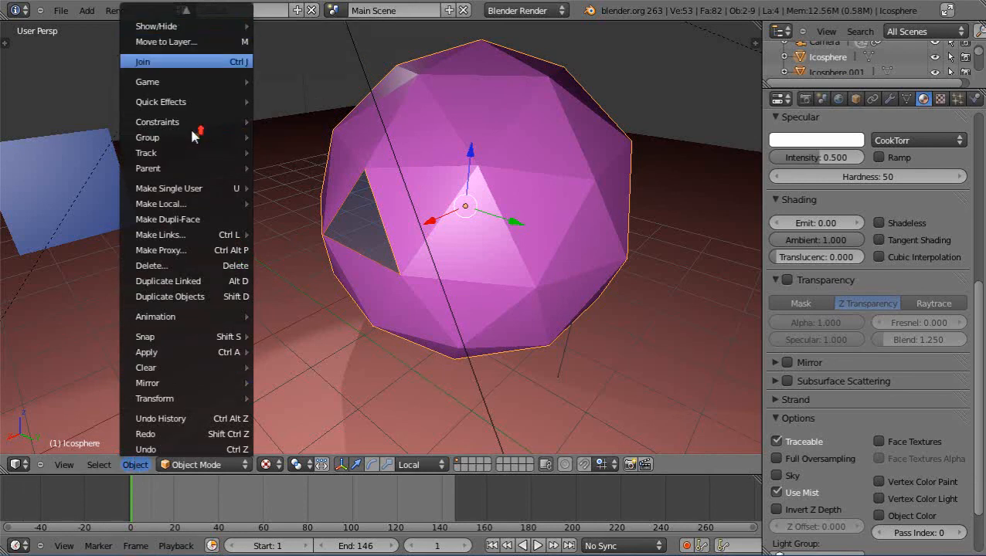
{"action": "left_click", "coordinate": [169, 58]}
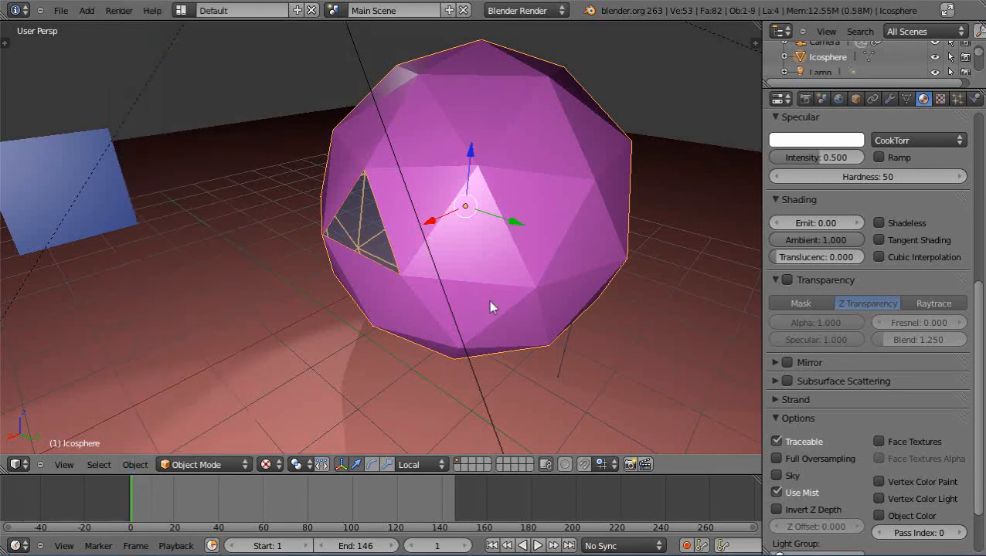
Reselect the joined icosphere and move it a short distance in the negative direction along its local Y axis.
{"action": "left_click", "coordinate": [486, 304]}
{"action": "right_click", "coordinate": [485, 304]}
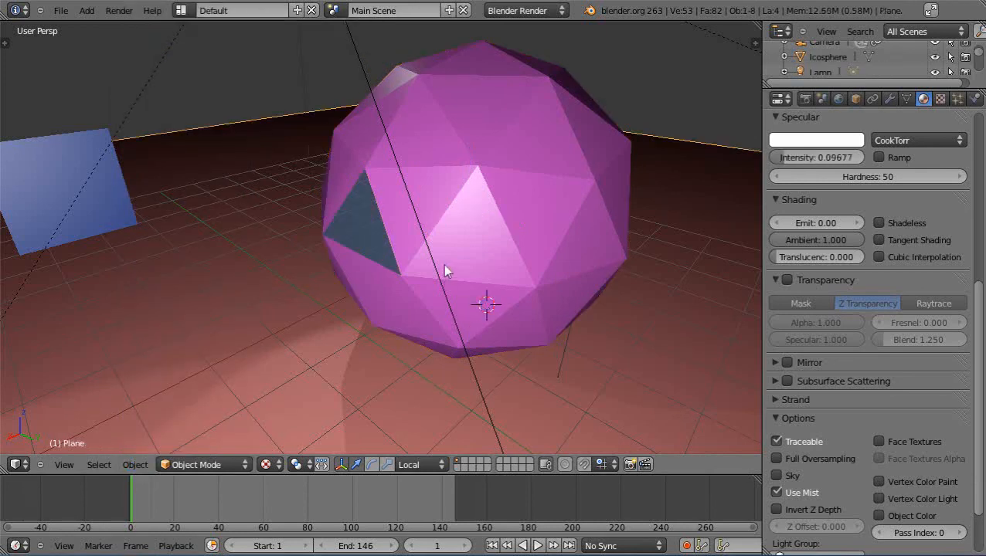
{"action": "right_click", "coordinate": [475, 268]}
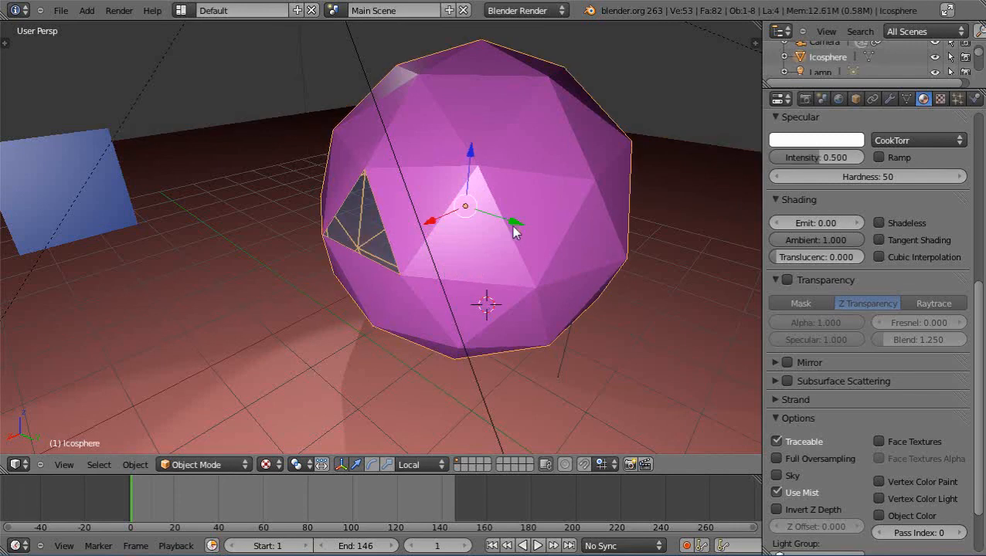
{"action": "left_click_drag", "start_coordinate": [514, 224], "coordinate": [482, 247]}
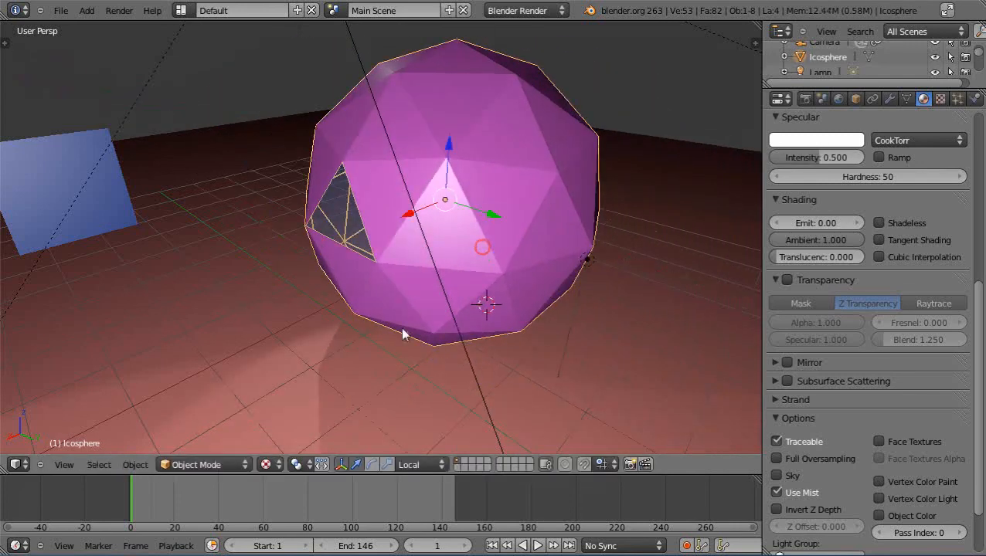
Examine the transparent triangular face of the joined icosphere up close and from another angle.
{"action": "middle_click_drag", "start_coordinate": [402, 334], "coordinate": [384, 323]}
{"action": "scroll", "coordinate": [319, 188], "scroll_direction": "up", "scroll_amount": 4}
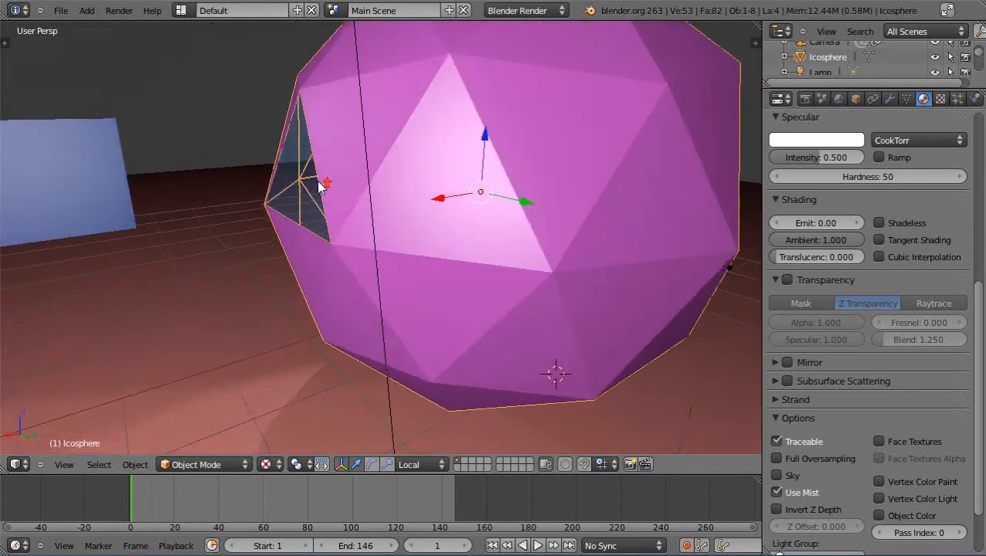
{"action": "middle_click_drag", "start_coordinate": [319, 188], "coordinate": [410, 227]}
{"action": "scroll", "coordinate": [275, 170], "scroll_direction": "down", "scroll_amount": 2}
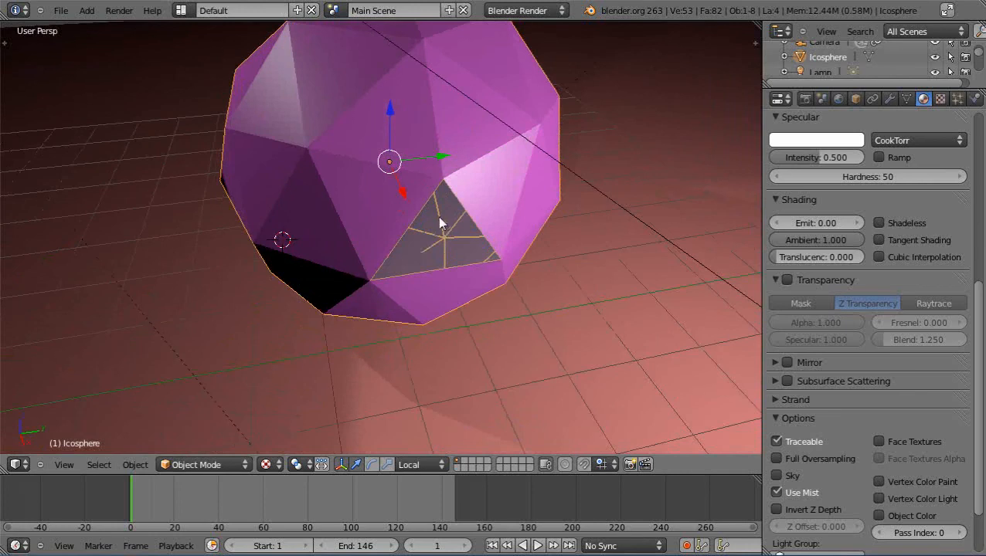